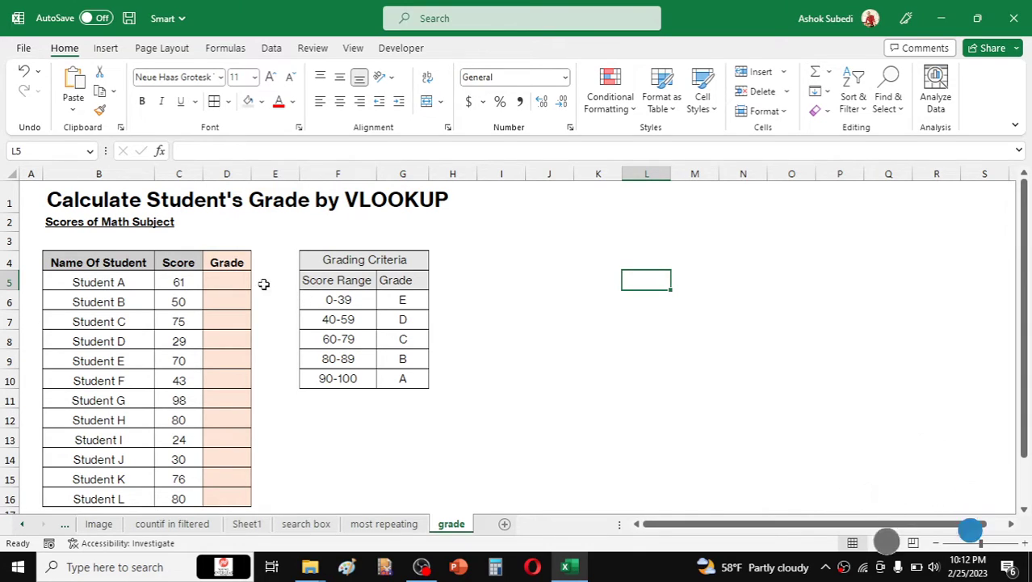
Add the heading HC in cell H5 beside the grading table
{"action": "left_click", "coordinate": [234, 281]}
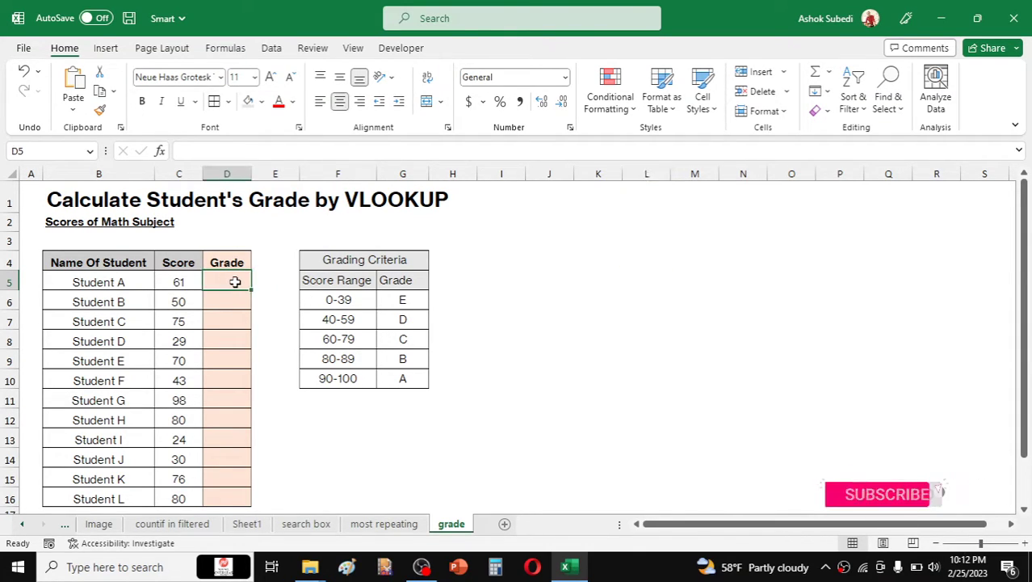
{"action": "left_click", "coordinate": [473, 282]}
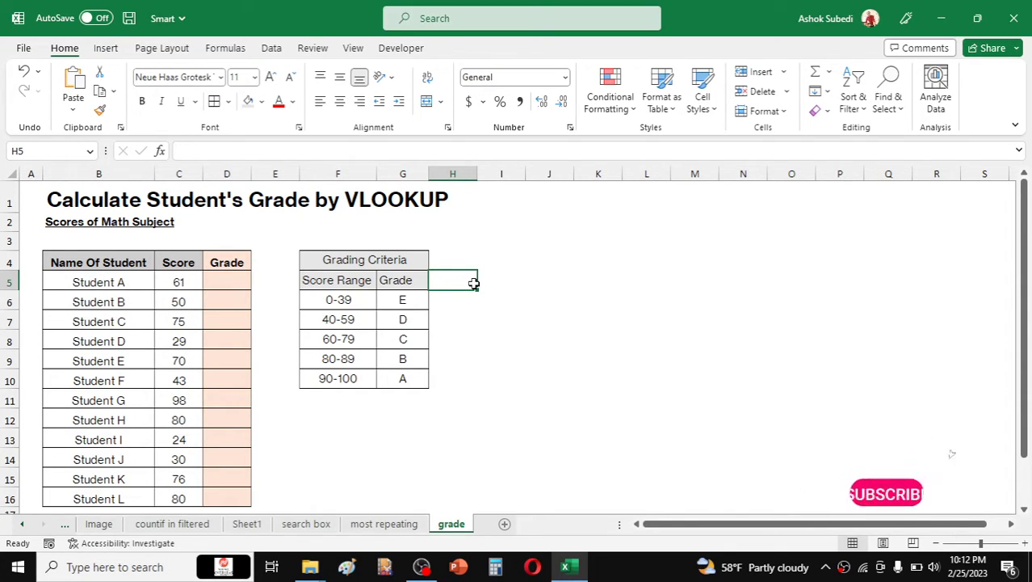
{"action": "type", "text": "HC"}
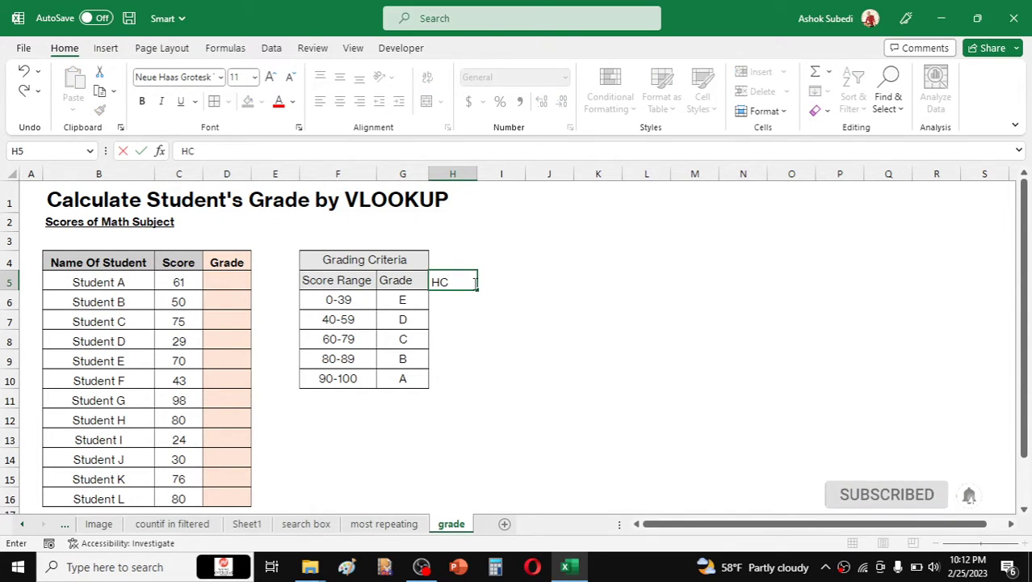
{"action": "key", "text": "Return"}
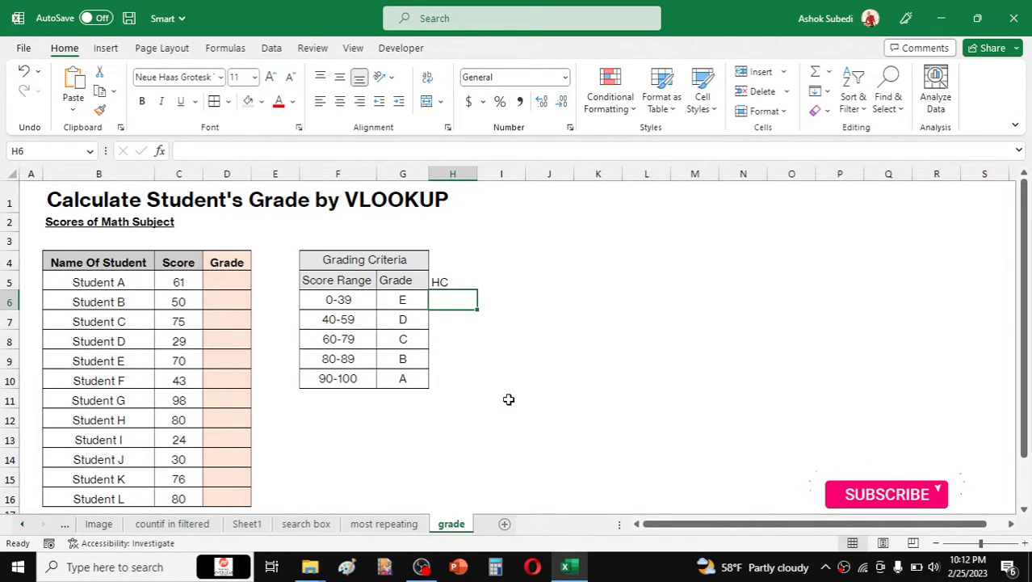
Enter lower bounds 0, 40, 60, 80 and 90 in H6:H10, then select H5:H10
{"action": "type", "text": "0"}
{"action": "key", "text": "Return"}
{"action": "type", "text": "40"}
{"action": "key", "text": "Return"}
{"action": "type", "text": "60"}
{"action": "key", "text": "Return"}
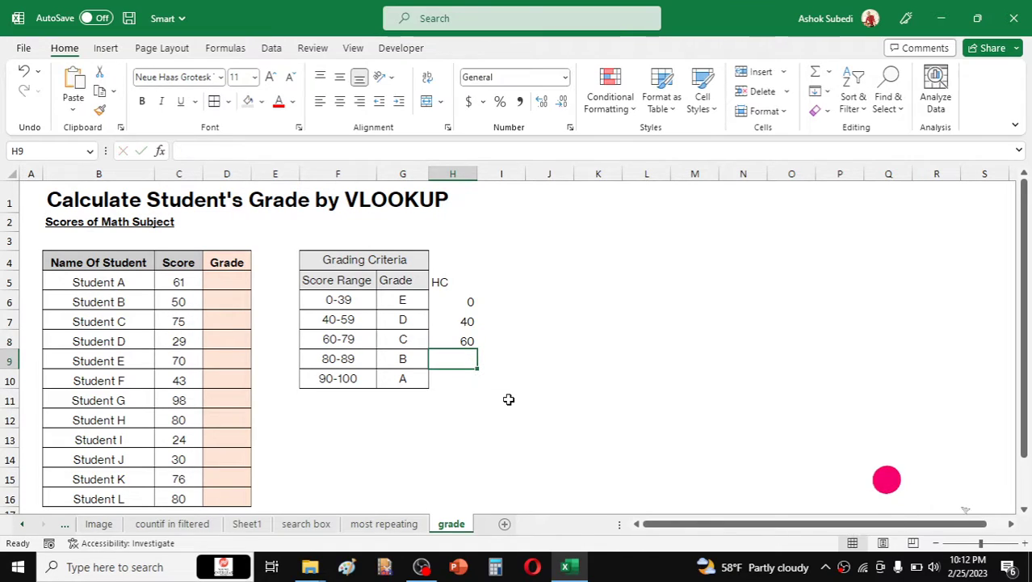
{"action": "type", "text": "80"}
{"action": "key", "text": "Return"}
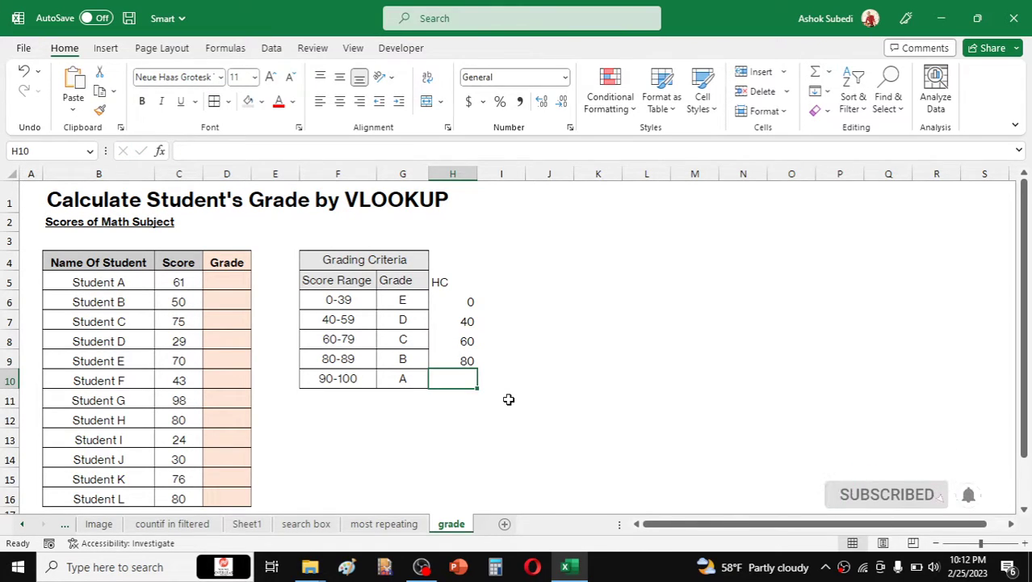
{"action": "type", "text": "90"}
{"action": "key", "text": "Return"}
{"action": "left_click_drag", "start_coordinate": [450, 284], "coordinate": [454, 381]}
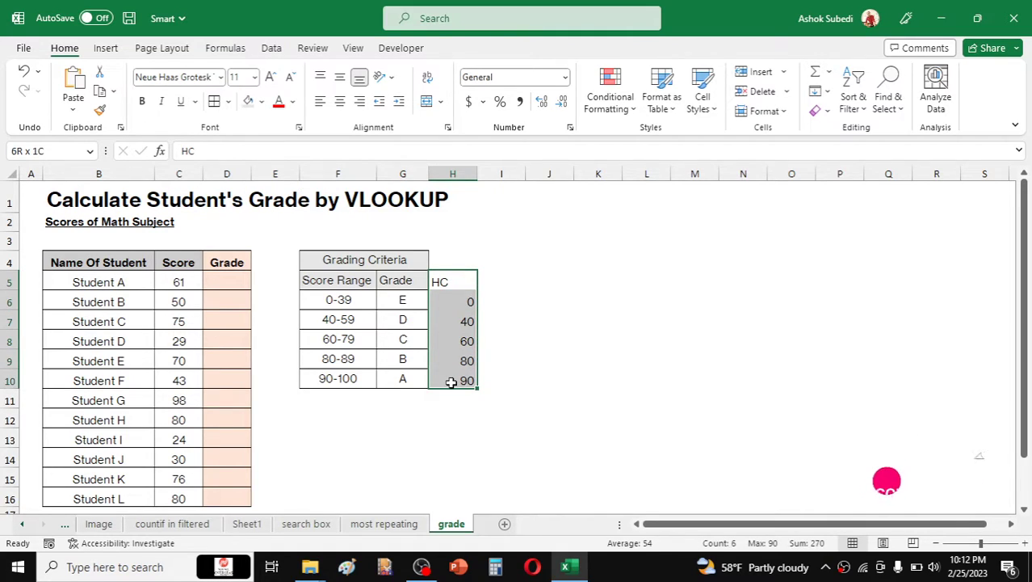
Center the HC column and add the heading Grade in I5
{"action": "left_click", "coordinate": [337, 99]}
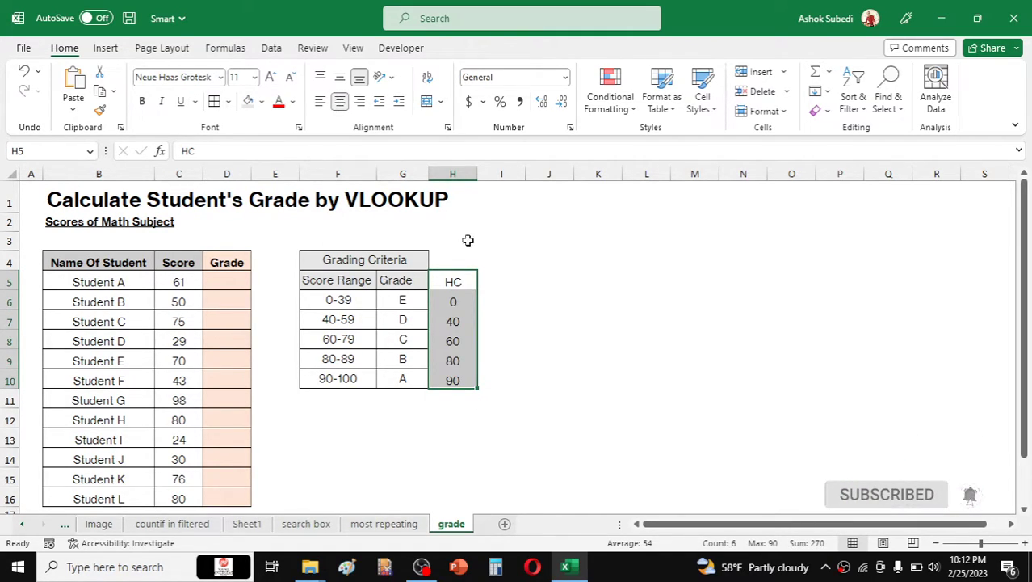
{"action": "left_click", "coordinate": [488, 277]}
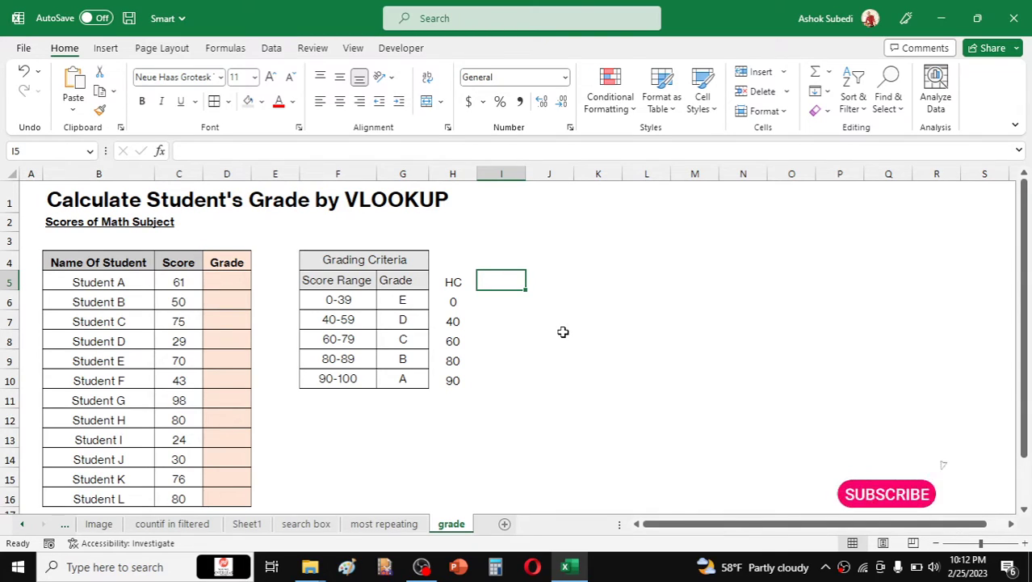
{"action": "type", "text": "Grade"}
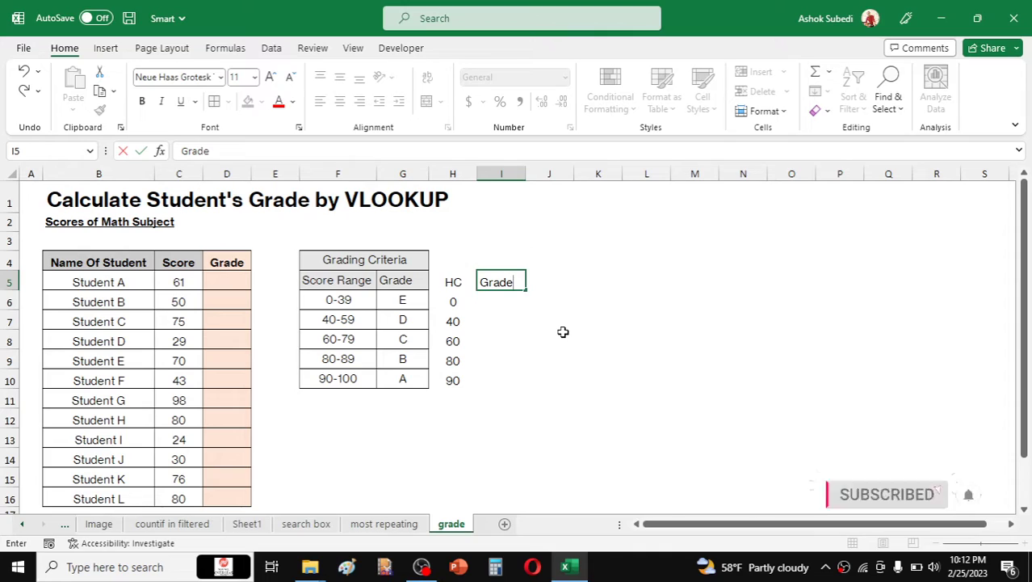
{"action": "key", "text": "Return"}
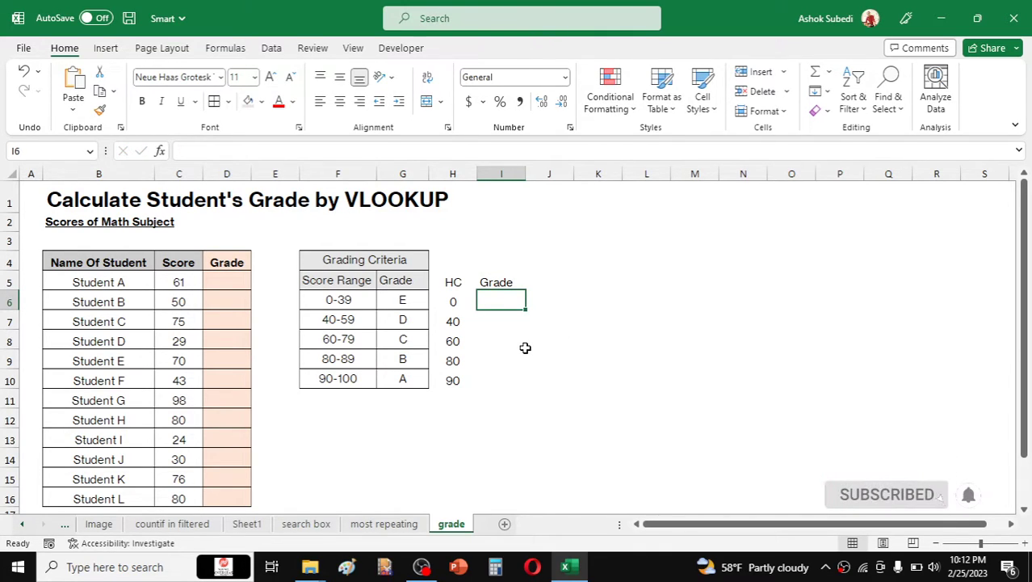
Link I6 to the grade letter in G6 with =G6 and fill it down to I10
{"action": "type", "text": "="}
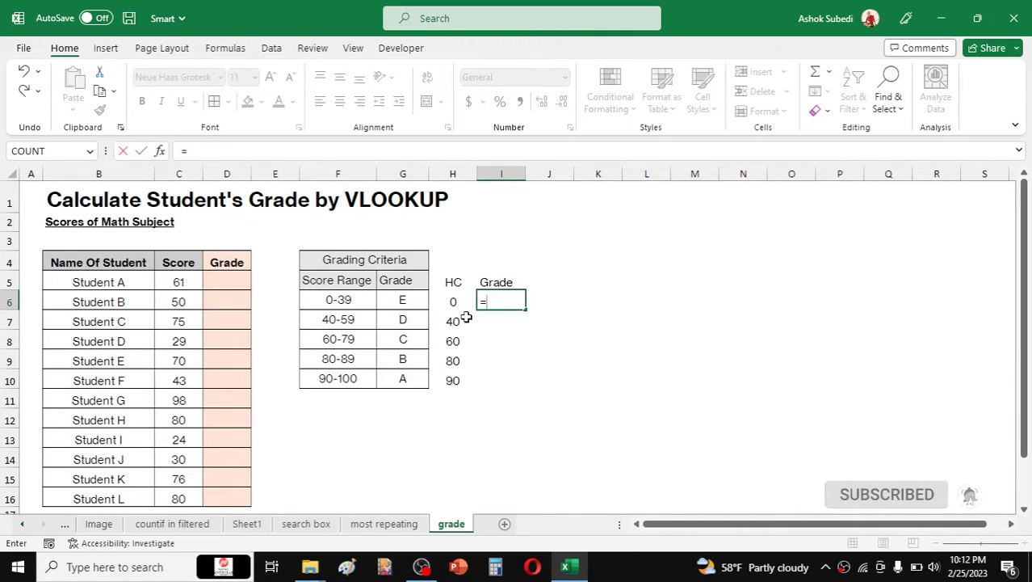
{"action": "left_click", "coordinate": [417, 299]}
{"action": "key", "text": "Return"}
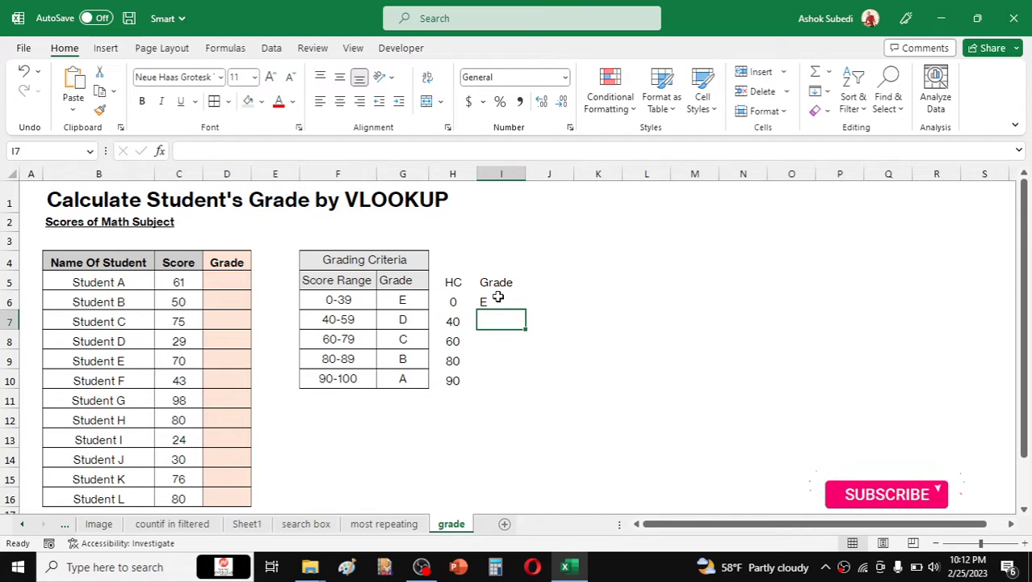
{"action": "left_click", "coordinate": [494, 295]}
{"action": "left_click_drag", "start_coordinate": [526, 311], "coordinate": [526, 387]}
Center column I's grade letters, then select Student A's Grade cell D5
{"action": "left_click", "coordinate": [501, 172]}
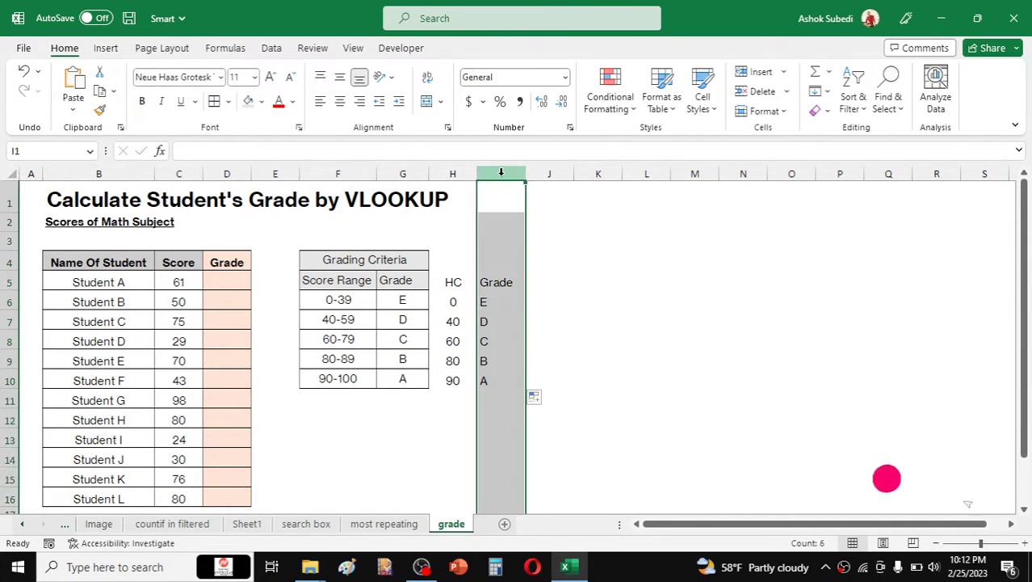
{"action": "left_click", "coordinate": [340, 105]}
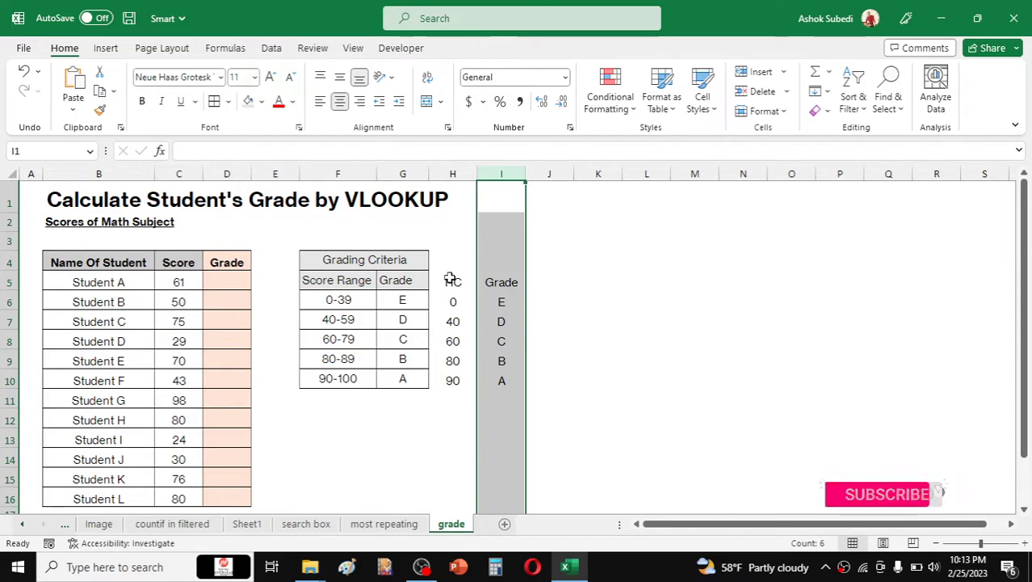
{"action": "left_click", "coordinate": [601, 327]}
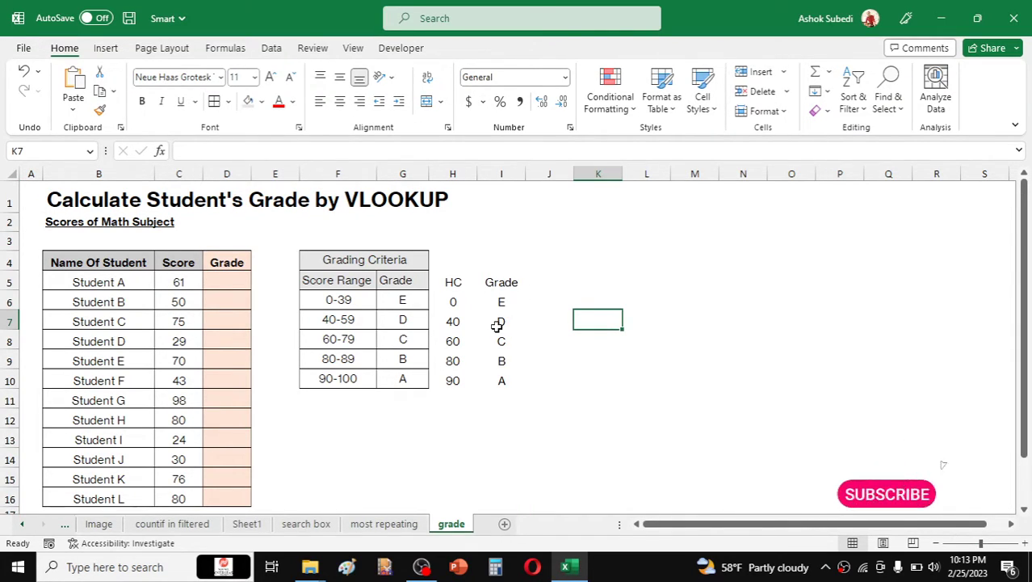
{"action": "left_click", "coordinate": [218, 283]}
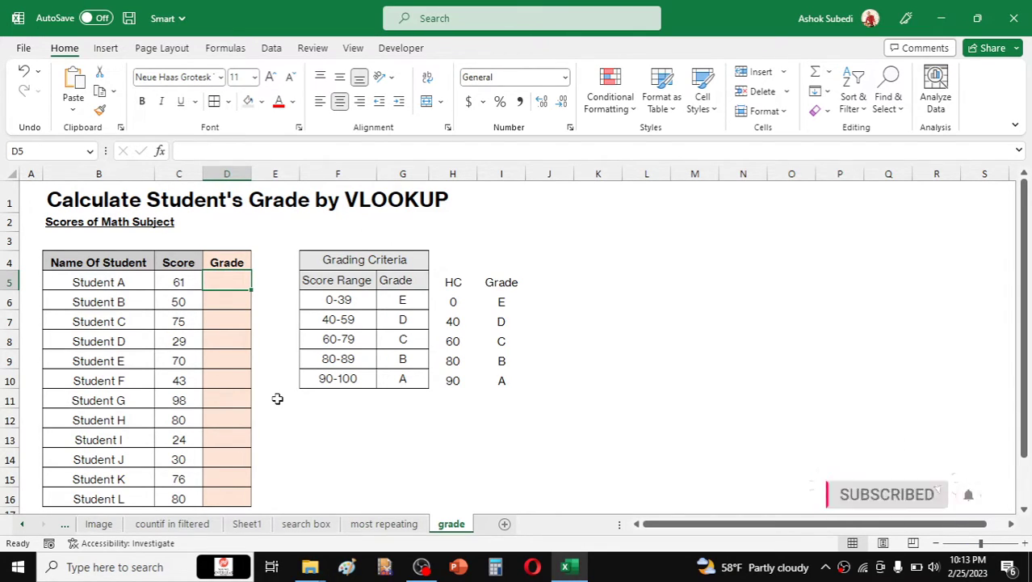
Type =vlookup(C5,$H$6:$I$10,2,1) in D5 as an approximate-match grade lookup
{"action": "type", "text": "=vlookup("}
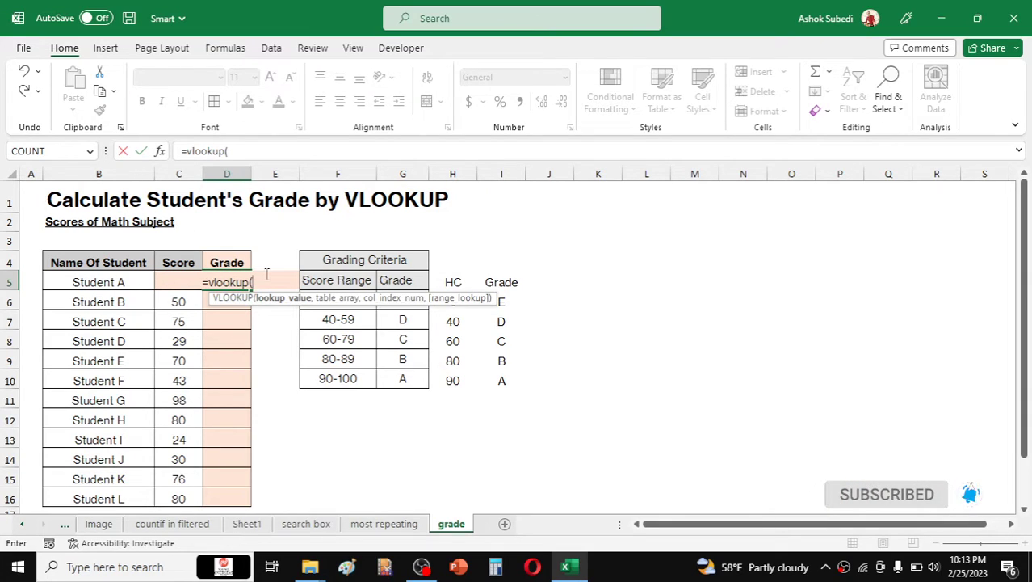
{"action": "type", "text": "C5"}
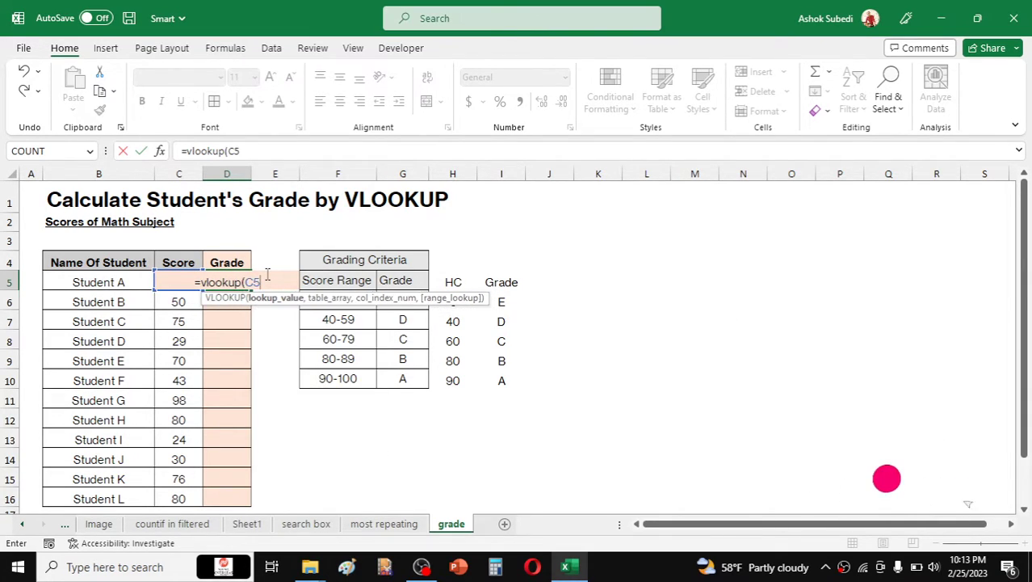
{"action": "type", "text": ","}
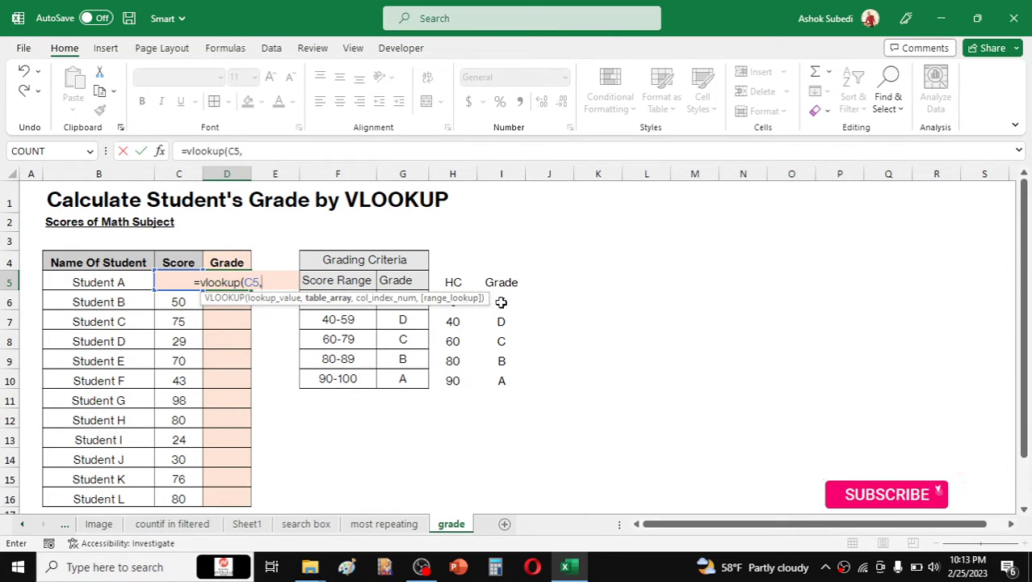
{"action": "left_click_drag", "start_coordinate": [501, 301], "coordinate": [458, 380]}
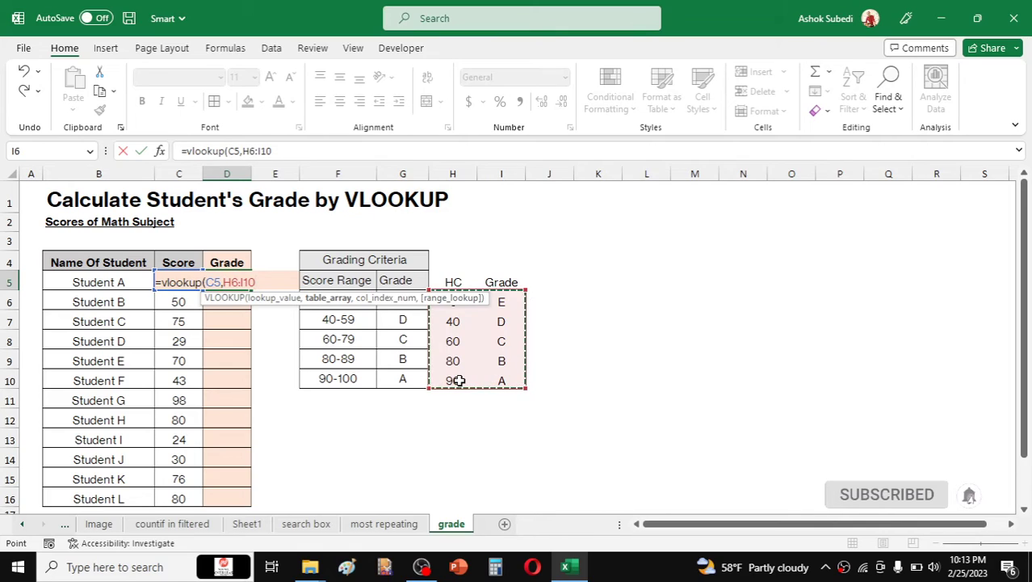
{"action": "key", "text": "F4"}
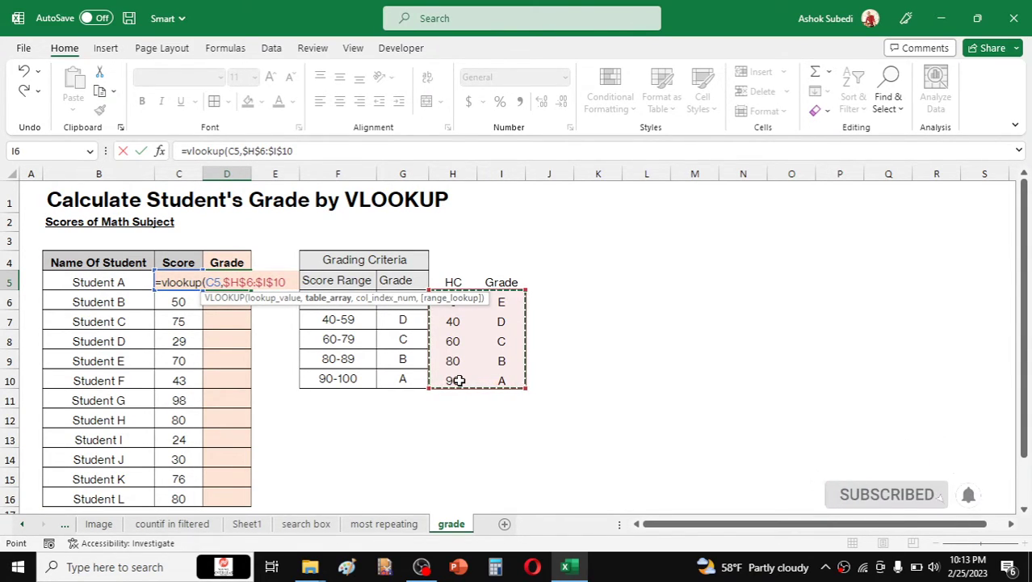
{"action": "type", "text": ","}
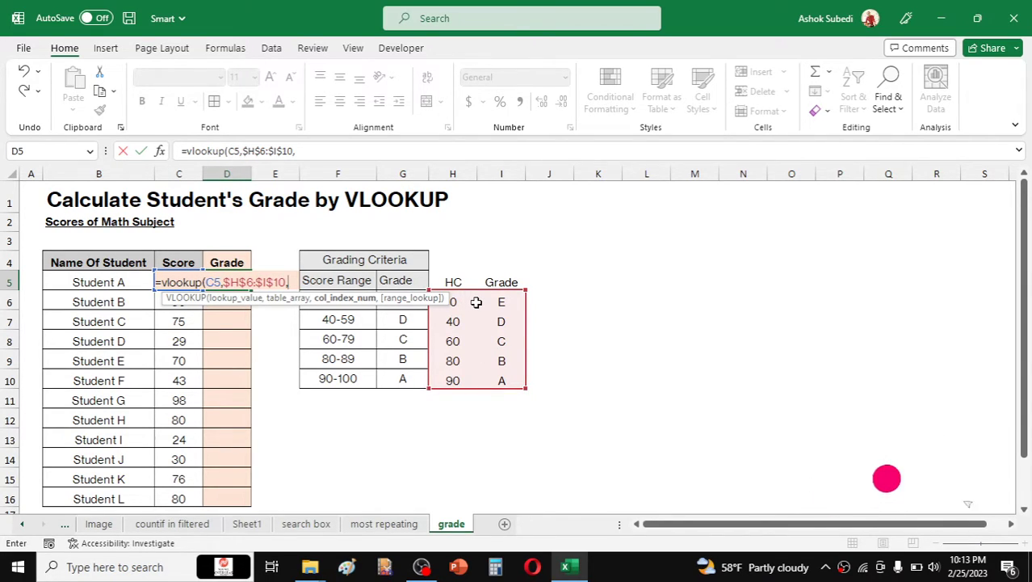
{"action": "type", "text": "2,"}
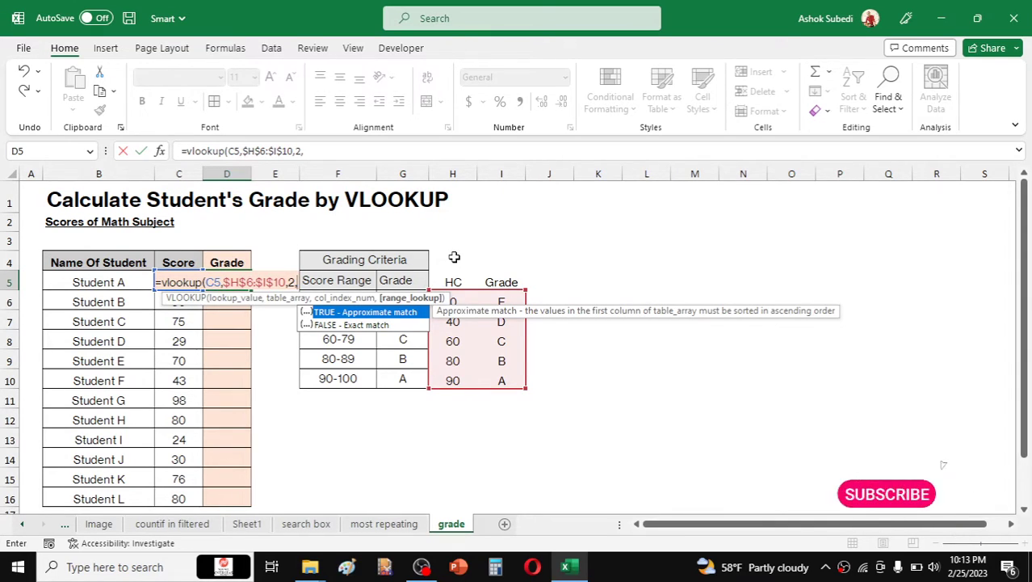
{"action": "type", "text": "1"}
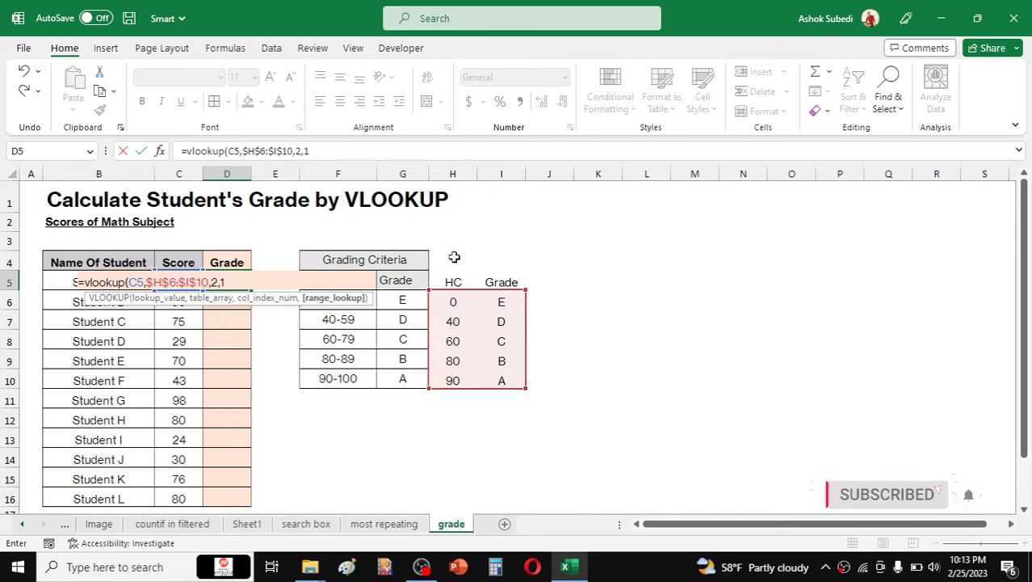
{"action": "type", "text": ")"}
Commit the D5 formula and verify the 60-79 range maps to grade C
{"action": "key", "text": "Return"}
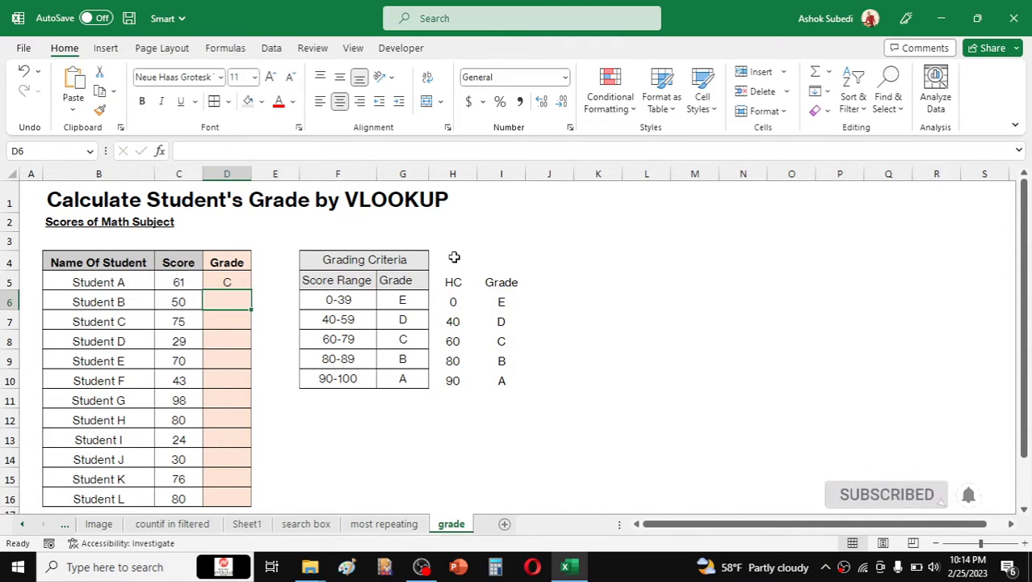
{"action": "left_click", "coordinate": [236, 283]}
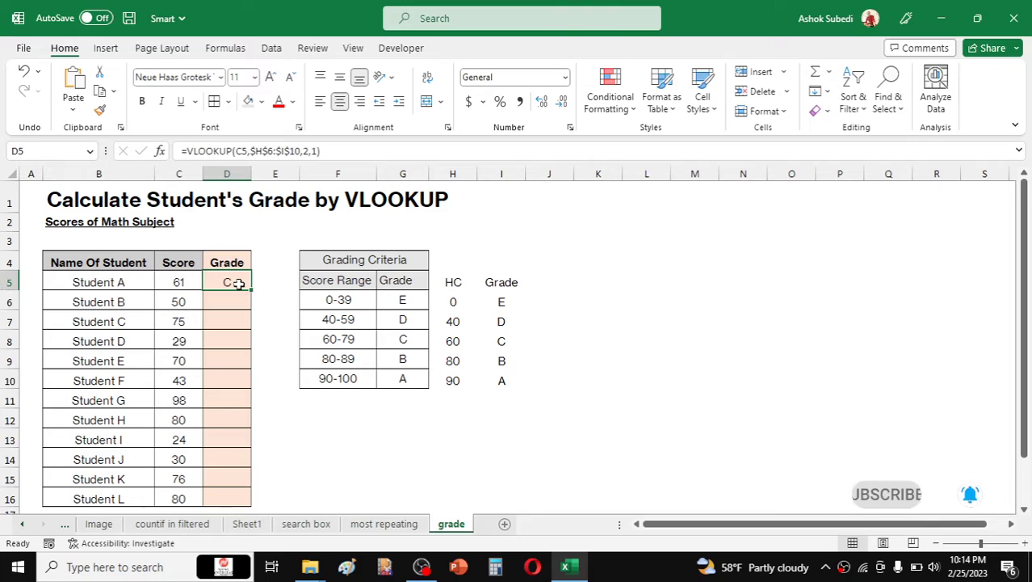
{"action": "left_click", "coordinate": [352, 341]}
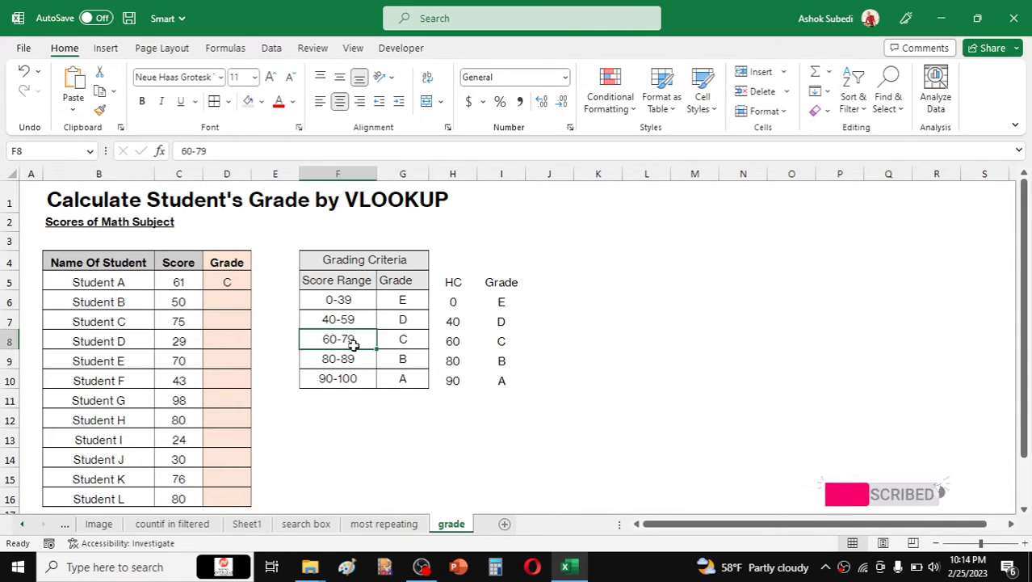
{"action": "left_click", "coordinate": [407, 341]}
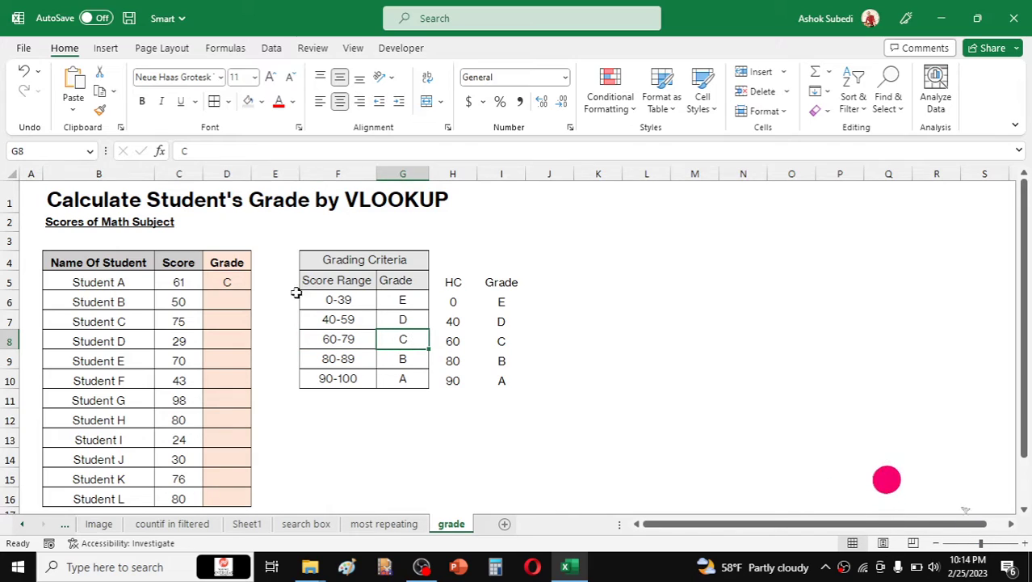
Fill D5's VLOOKUP formula down through D16 for all twelve students
{"action": "left_click", "coordinate": [229, 283]}
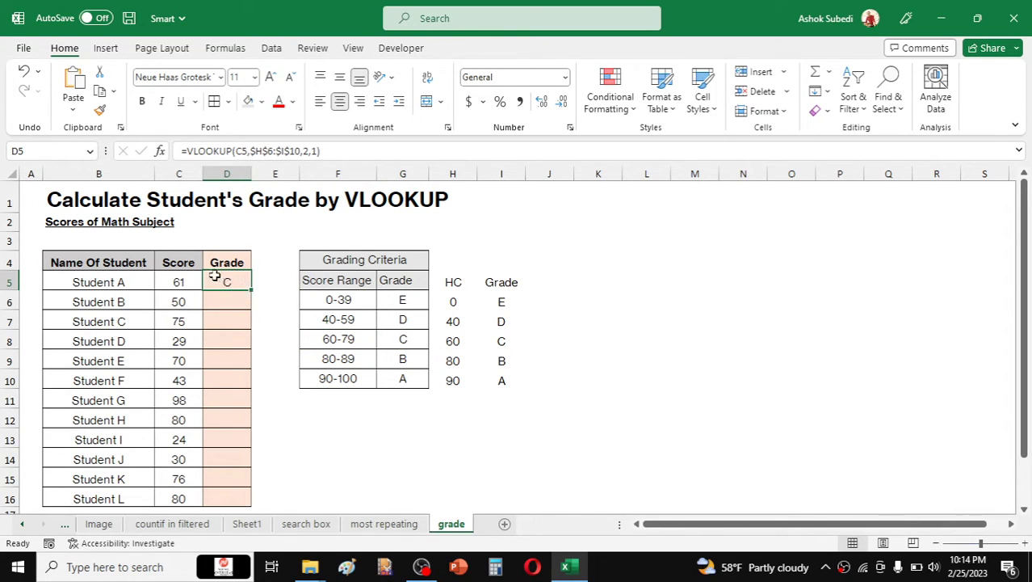
{"action": "left_click_drag", "start_coordinate": [250, 290], "coordinate": [246, 461]}
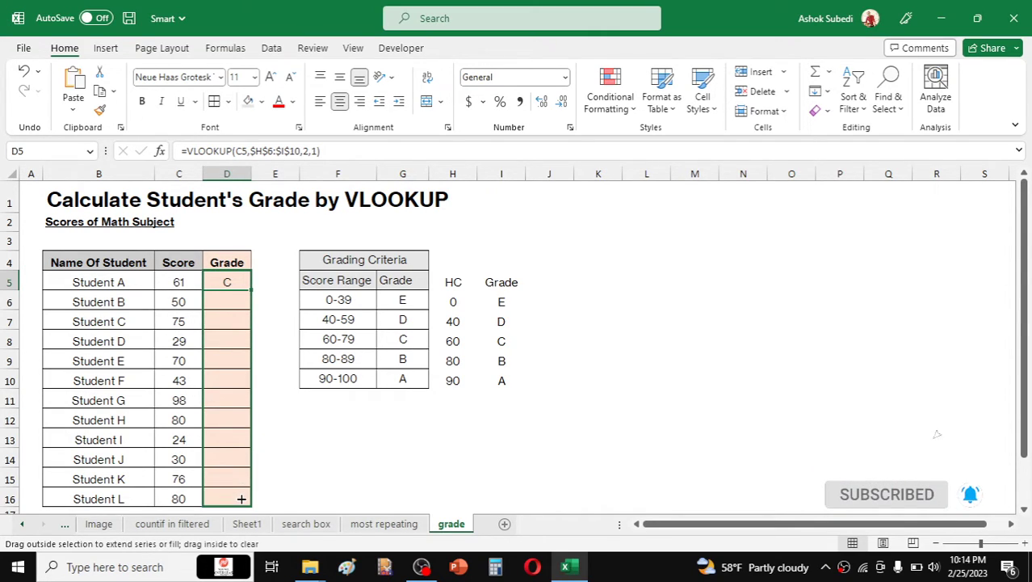
{"action": "left_click_drag", "start_coordinate": [240, 498], "coordinate": [241, 498]}
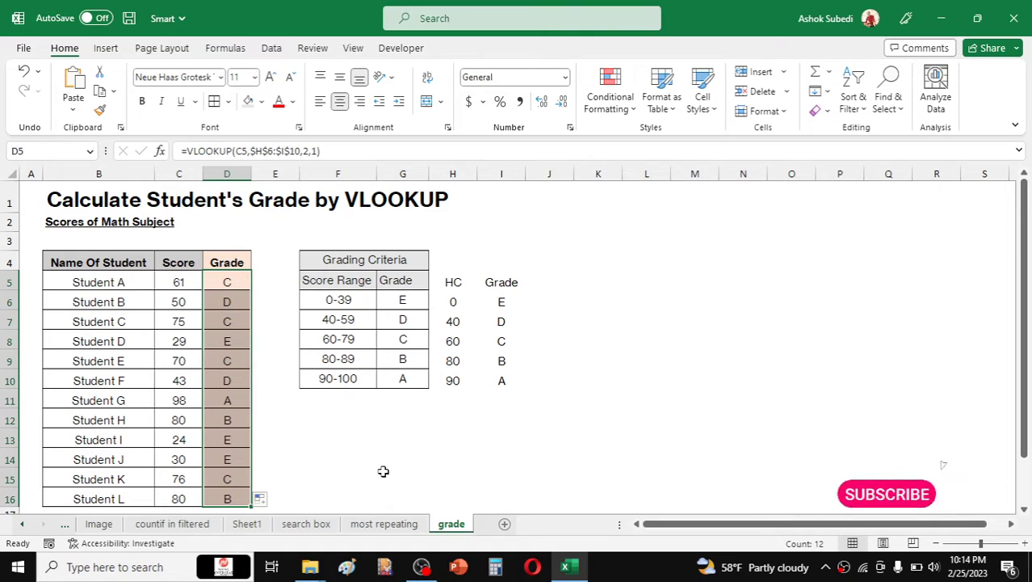
{"action": "left_click", "coordinate": [460, 451]}
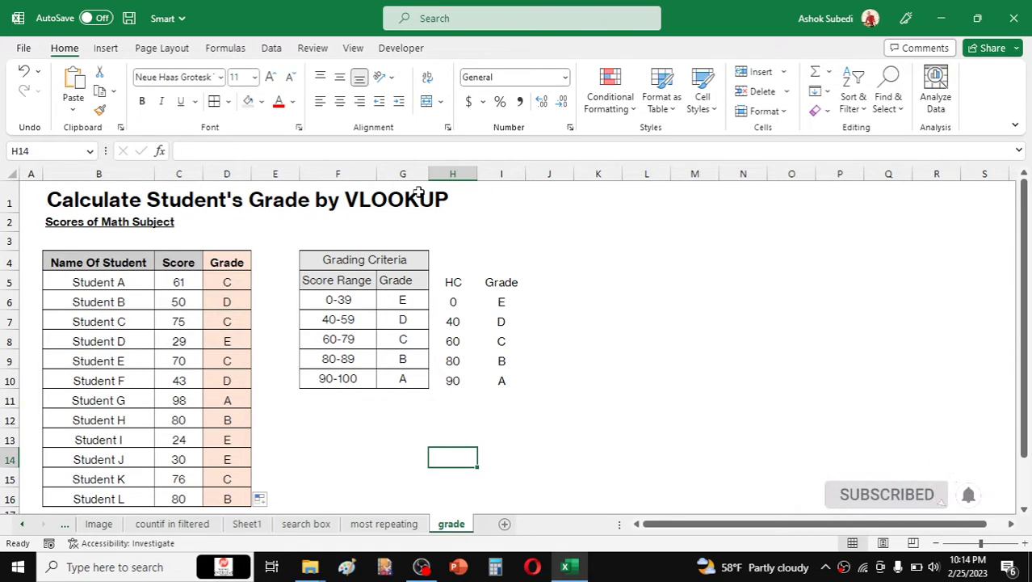
{"action": "left_click", "coordinate": [482, 248]}
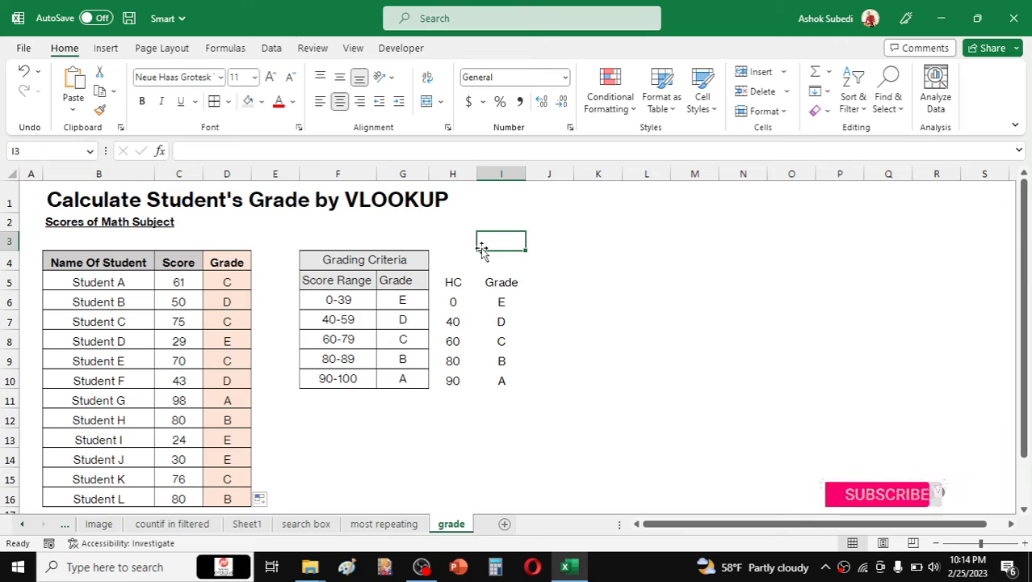
{"action": "double_click", "coordinate": [240, 282]}
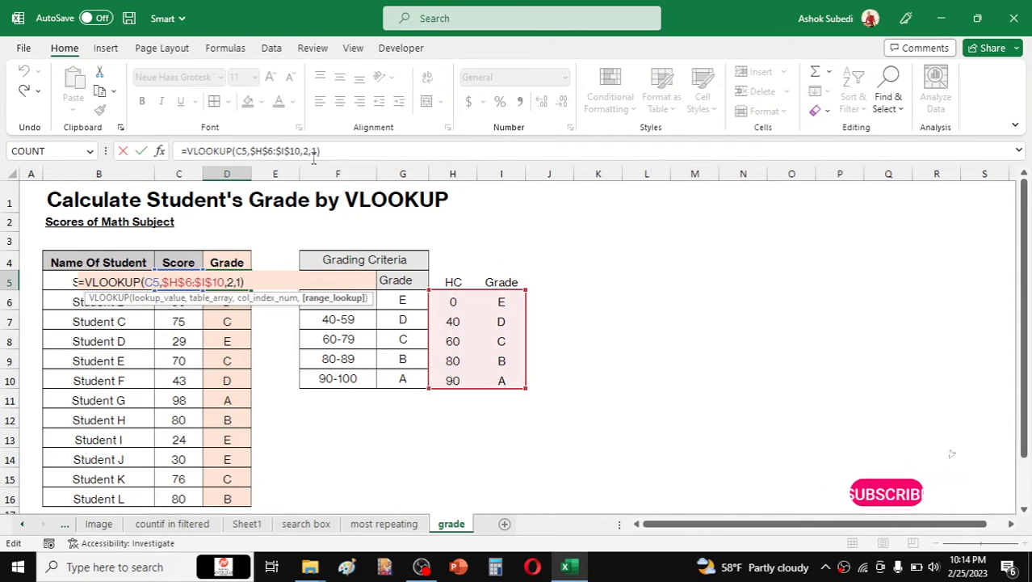
{"action": "left_click", "coordinate": [557, 263]}
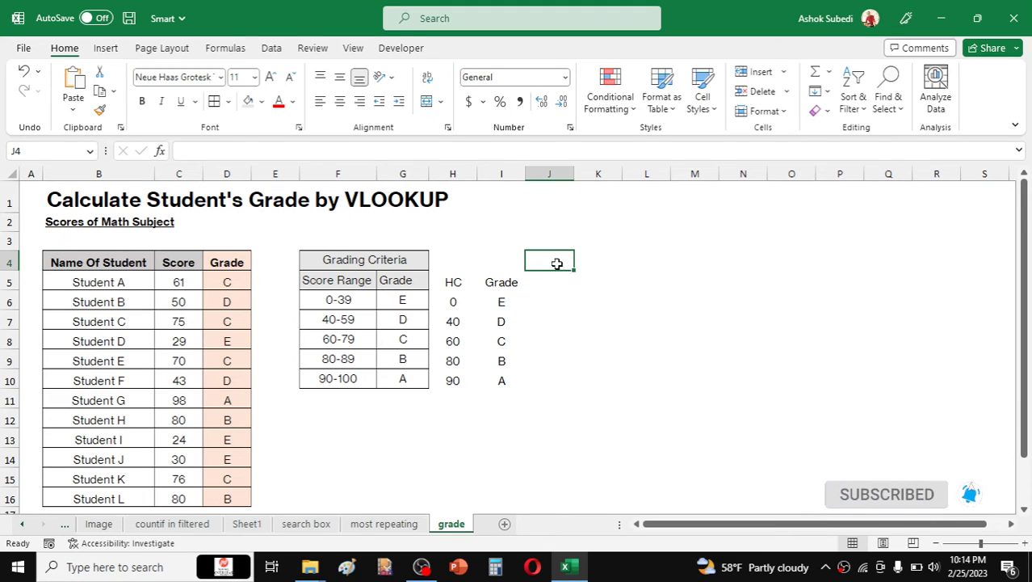
{"action": "left_click", "coordinate": [593, 321]}
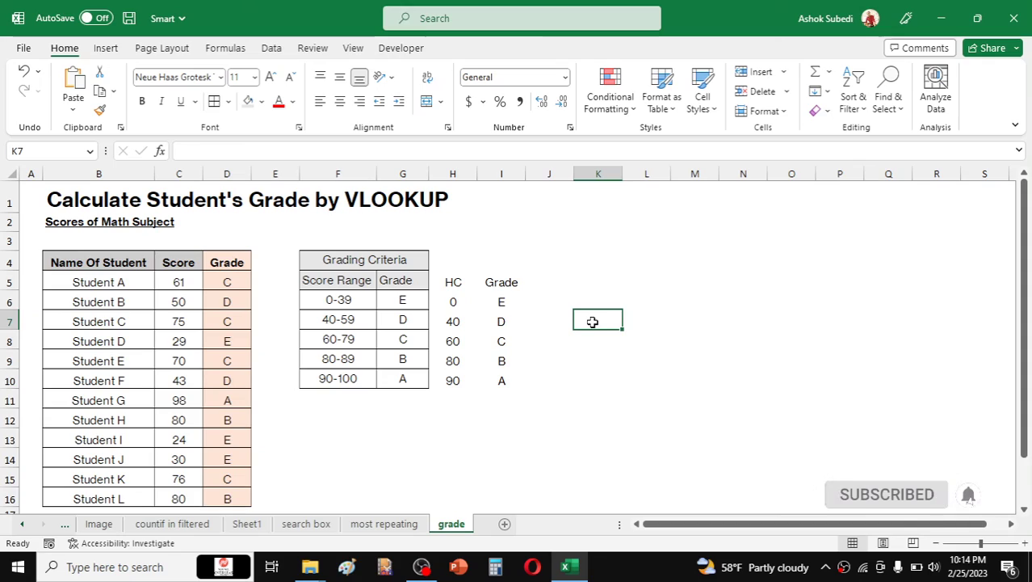